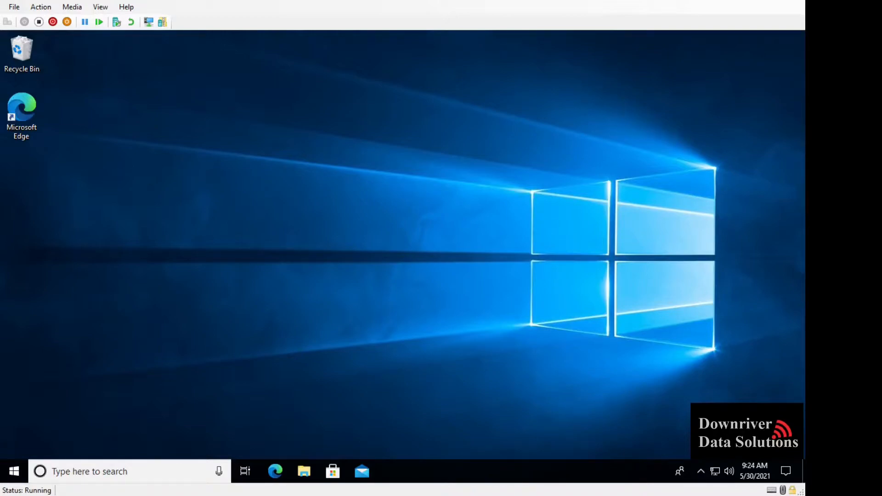
# Open Command Prompt, run ipconfig and highlight the IPv4 address in the output.
pyautogui.click(159, 473)
pyautogui.write('cmd')
pyautogui.press('Return')
pyautogui.write('ipconfig')
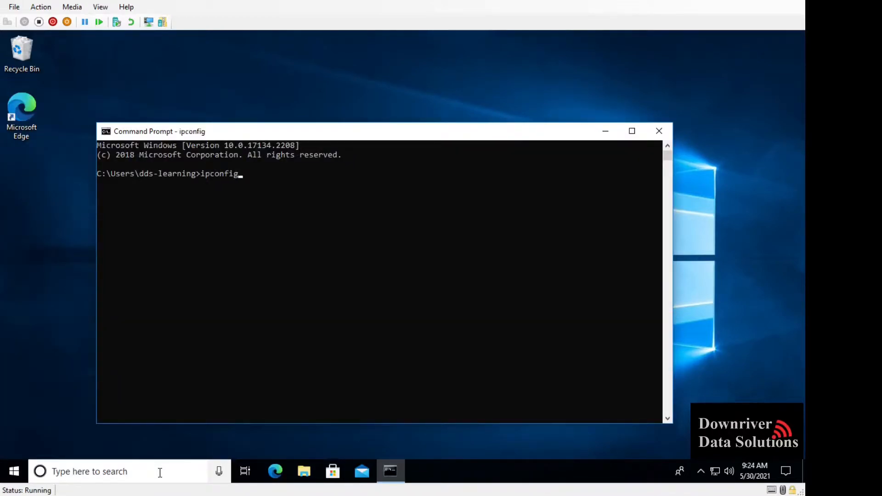
pyautogui.press('Return')
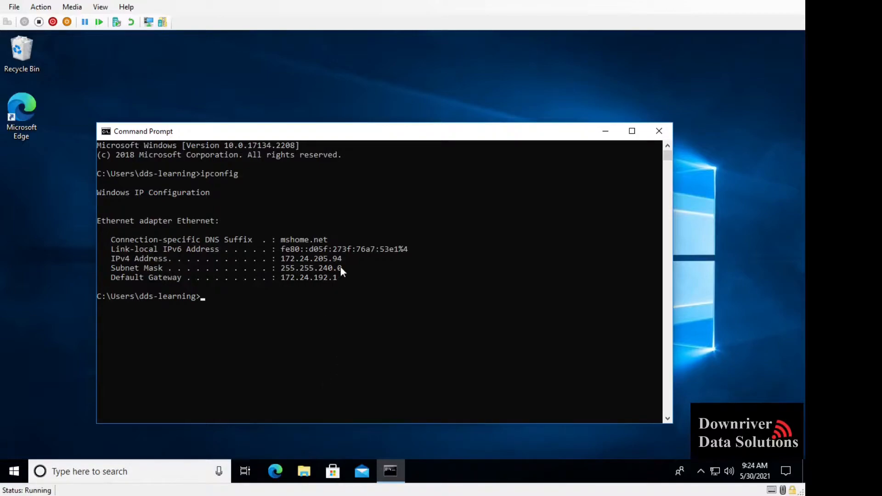
pyautogui.moveTo(340, 260); pyautogui.dragTo(284, 260)
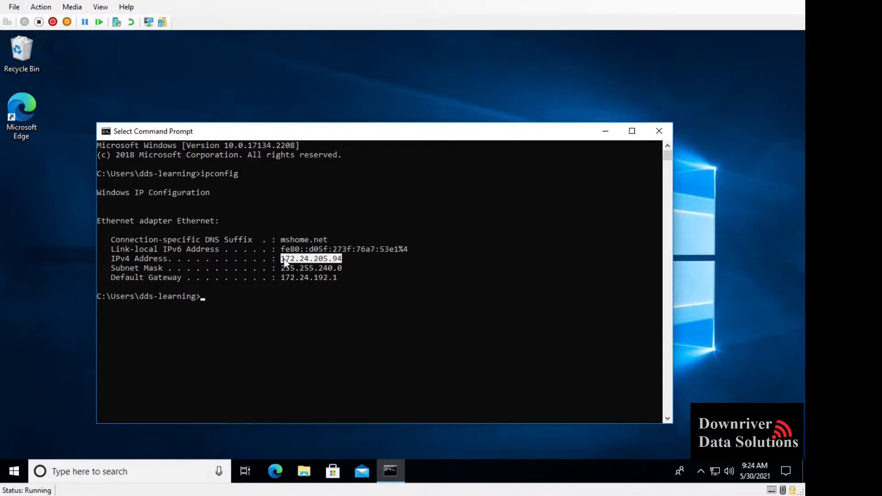
pyautogui.click(370, 356)
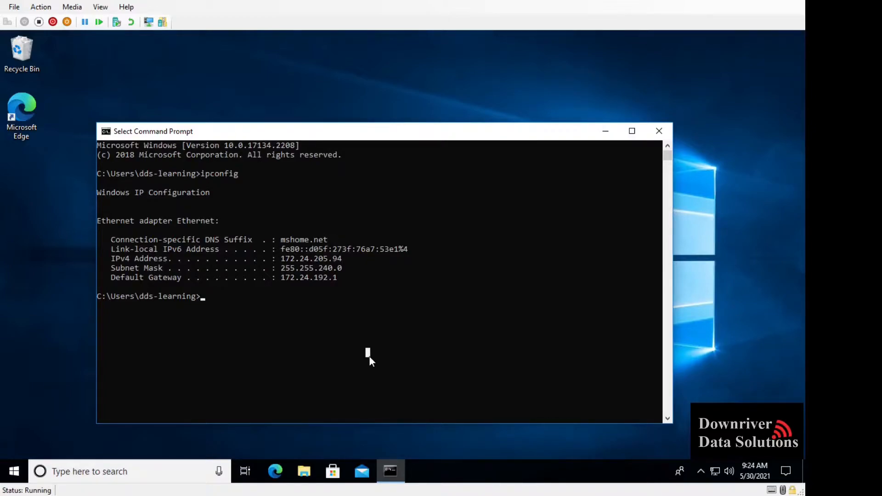
# Ping 192.168.4.70 from Command Prompt and stop the ping after a few replies.
pyautogui.write('pin')
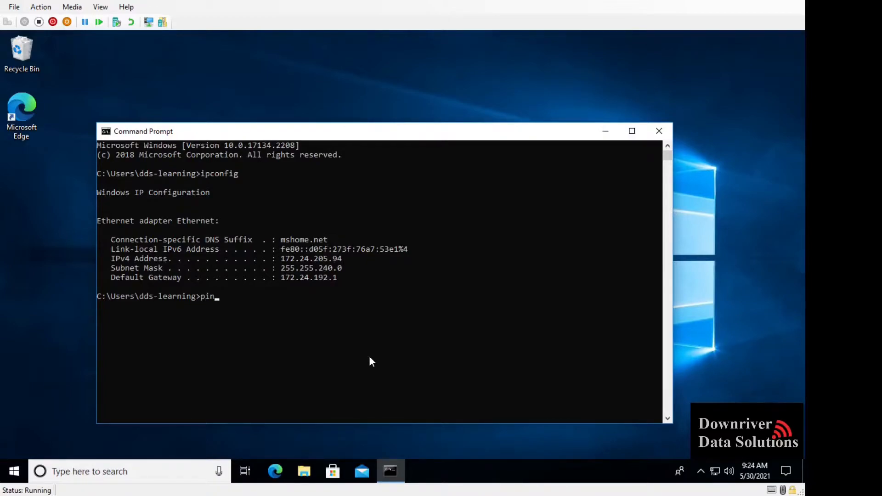
pyautogui.write('g 192.168.4.70')
pyautogui.press('Return')
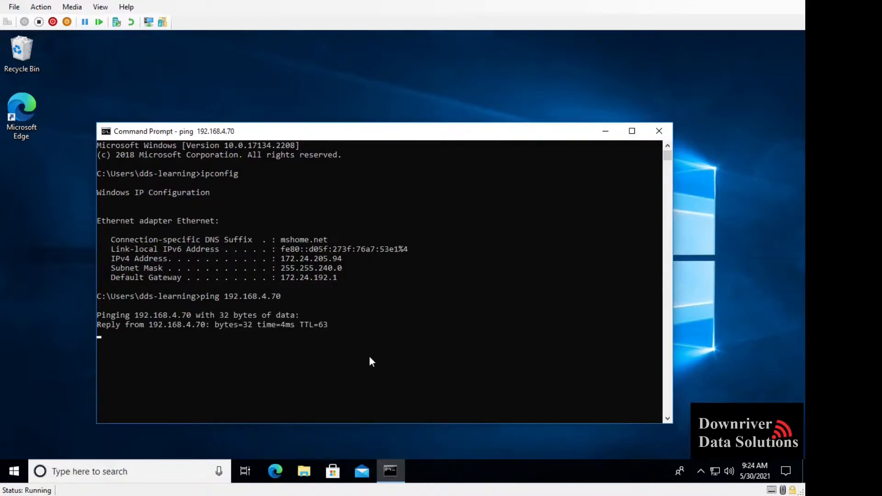
pyautogui.hotkey('ctrl', 'c')
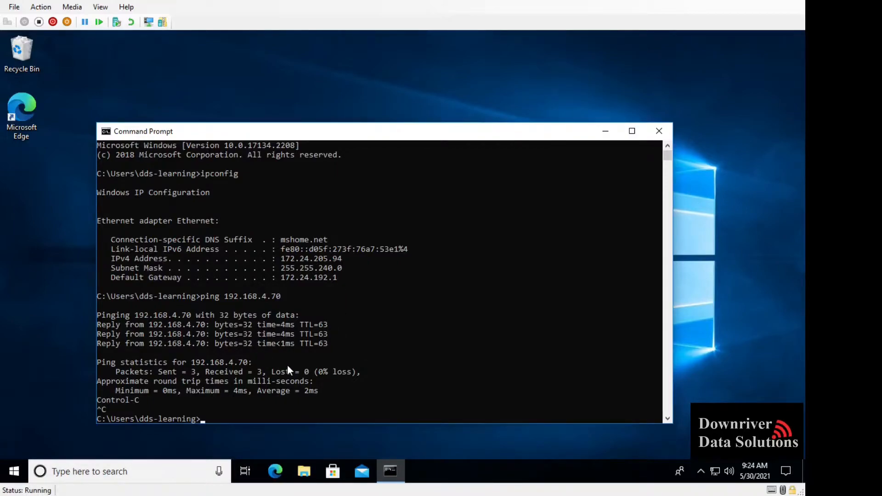
# Ping the server by its host name truenas.
pyautogui.write('ping truenas')
pyautogui.press('Return')
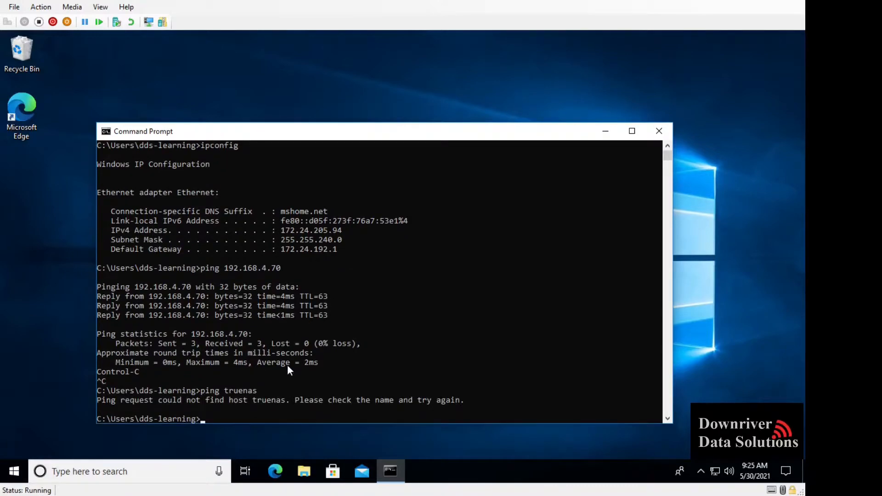
pyautogui.press('Return')
pyautogui.press('Return')
pyautogui.press('Return')
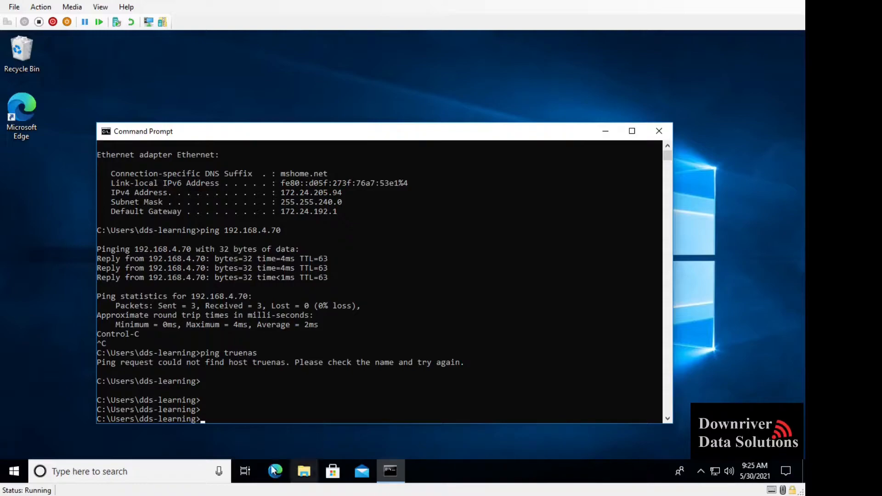
# Open a blank Notepad document and show This PC in File Explorer.
pyautogui.click(172, 474)
pyautogui.write('notepad')
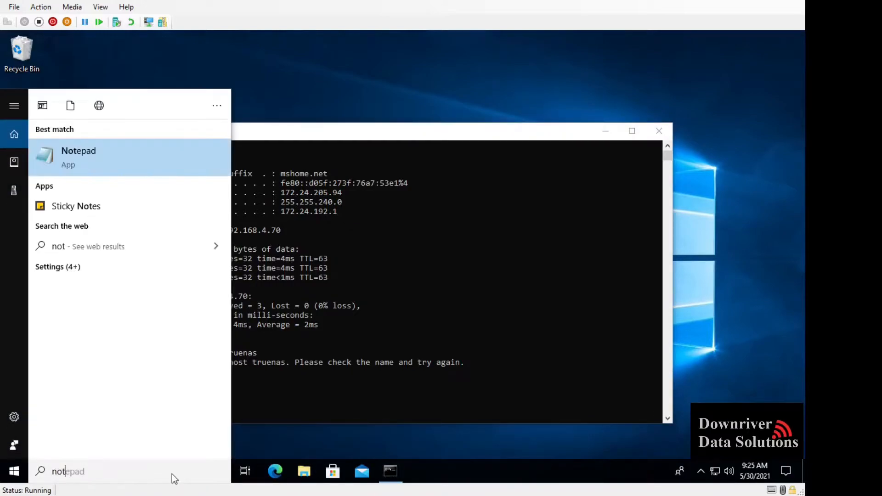
pyautogui.press('Return')
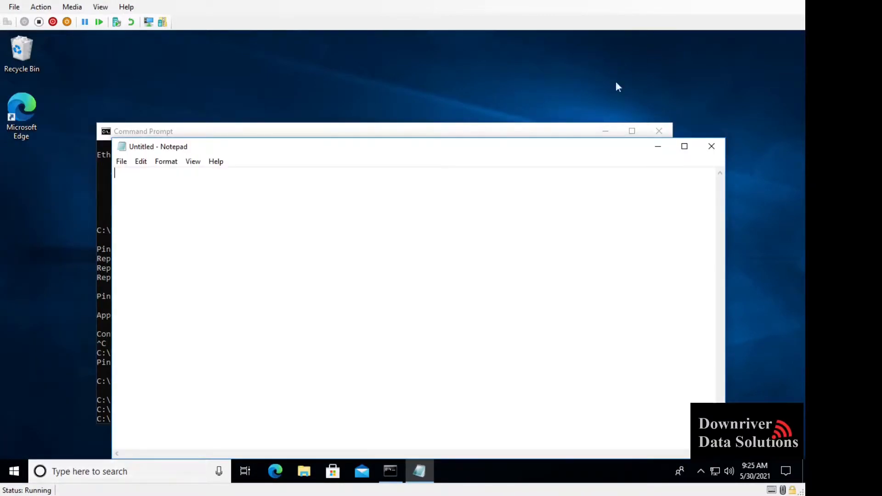
pyautogui.moveTo(540, 150); pyautogui.dragTo(586, 116)
pyautogui.click(309, 470)
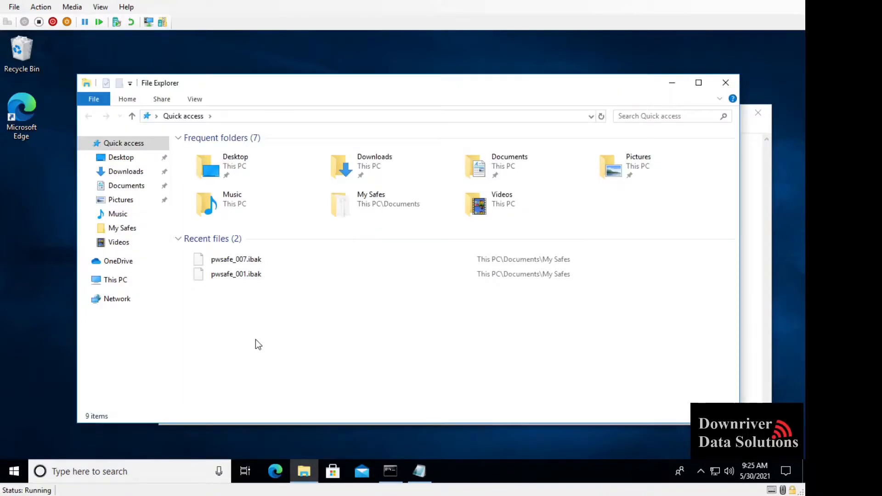
pyautogui.click(118, 280)
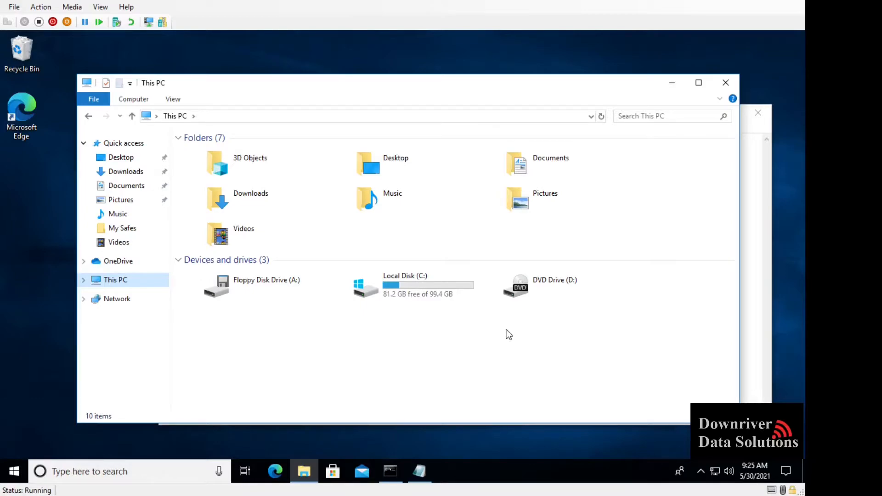
# Write the share path template \\hostname\path\to\share in Notepad and highlight its path and host parts.
pyautogui.click(421, 471)
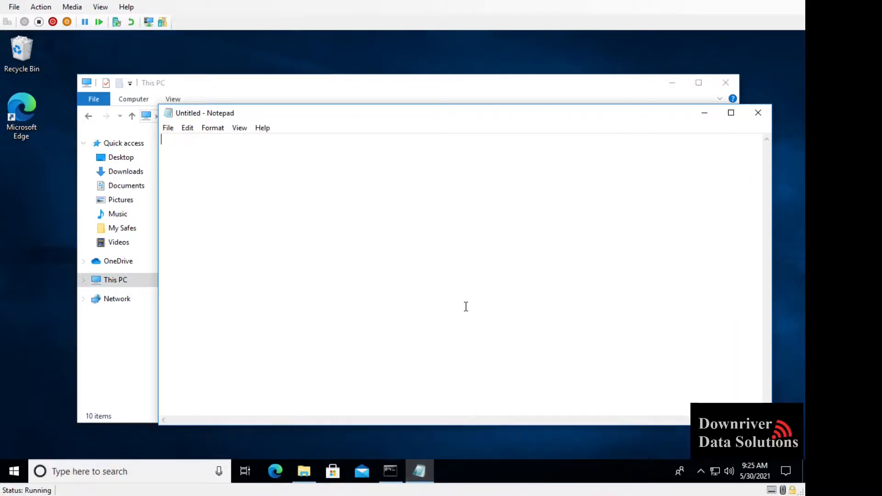
pyautogui.write('\\\\hostname\\path\\')
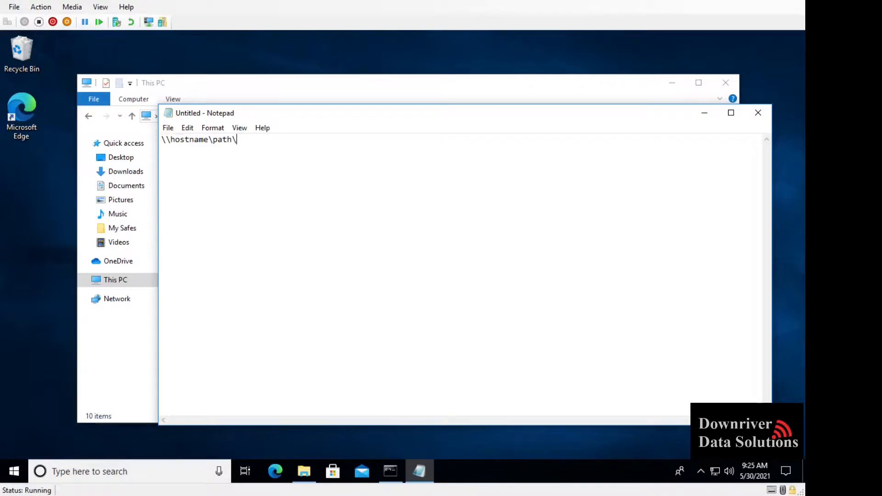
pyautogui.write('to\\share')
pyautogui.moveTo(214, 140); pyautogui.dragTo(304, 167)
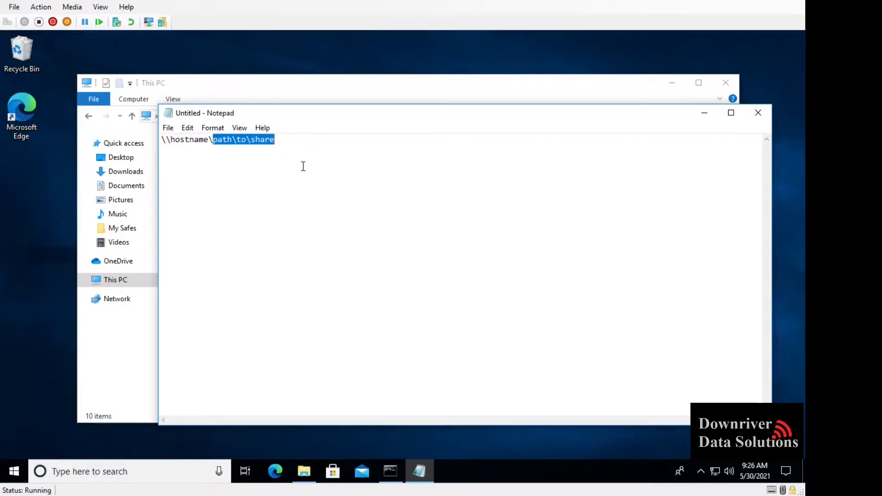
pyautogui.moveTo(218, 140); pyautogui.dragTo(162, 141)
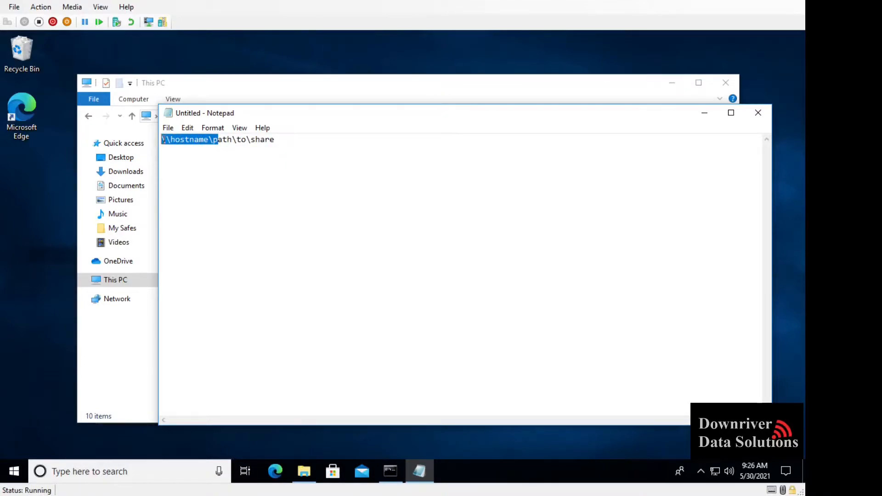
# Add the server address \\192.168.4.70 on its own line below the path template, separated by an empty line.
pyautogui.click(311, 144)
pyautogui.press('Return')
pyautogui.press('Return')
pyautogui.write('\\\\192.168.4.')
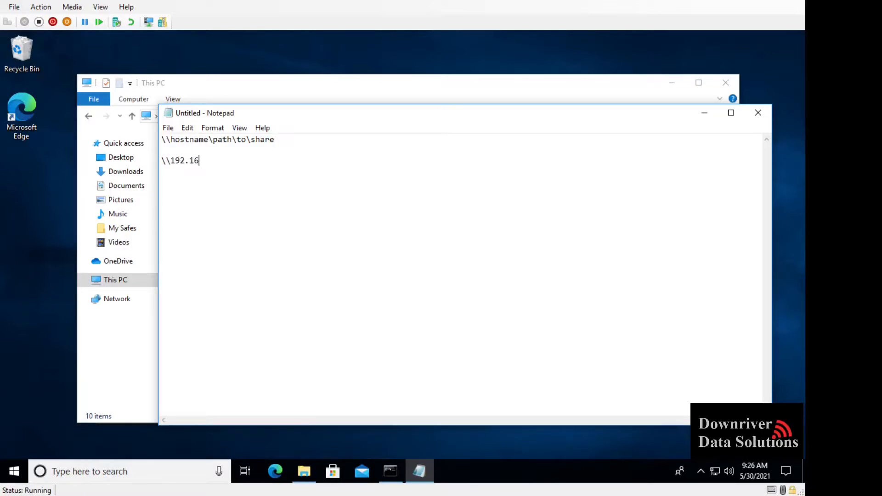
pyautogui.write('70')
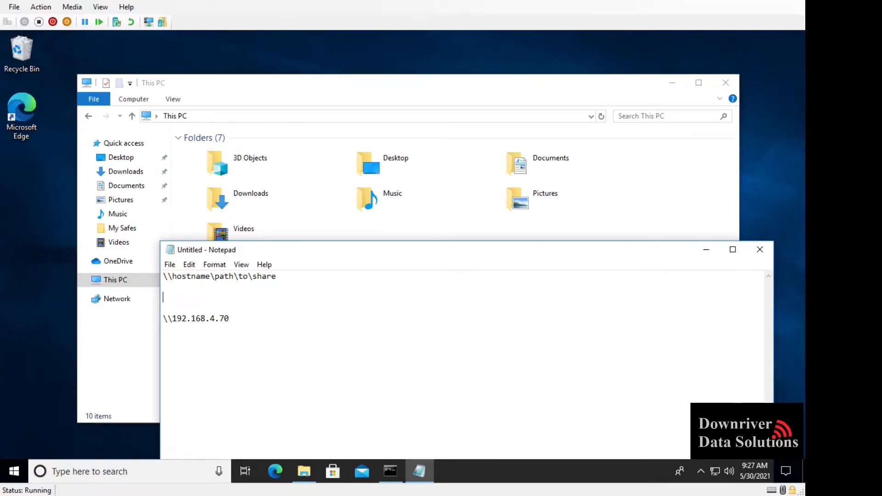
# Write the local path S:\Youtube Vids\PowershellVideos on the line between the template and the server address.
pyautogui.write('S:Youtube Vids\\PowershellVideos')
pyautogui.press('Left')
pyautogui.press('Left')
pyautogui.press('Left')
pyautogui.press('Left')
pyautogui.press('Left')
pyautogui.press('Left')
pyautogui.press('Left')
pyautogui.write('\\')
pyautogui.press('Right')
pyautogui.press('Right')
pyautogui.press('Right')
pyautogui.press('Right')
pyautogui.press('Right')
pyautogui.press('Right')
pyautogui.press('Right')
pyautogui.press('Right')
pyautogui.press('Right')
pyautogui.press('Right')
pyautogui.press('Right')
pyautogui.press('Right')
pyautogui.press('Right')
pyautogui.press('Right')
pyautogui.press('Right')
pyautogui.press('Right')
pyautogui.press('Right')
pyautogui.press('Right')
pyautogui.press('Right')
pyautogui.press('Right')
pyautogui.press('Right')
pyautogui.press('Right')
pyautogui.press('Right')
pyautogui.press('Right')
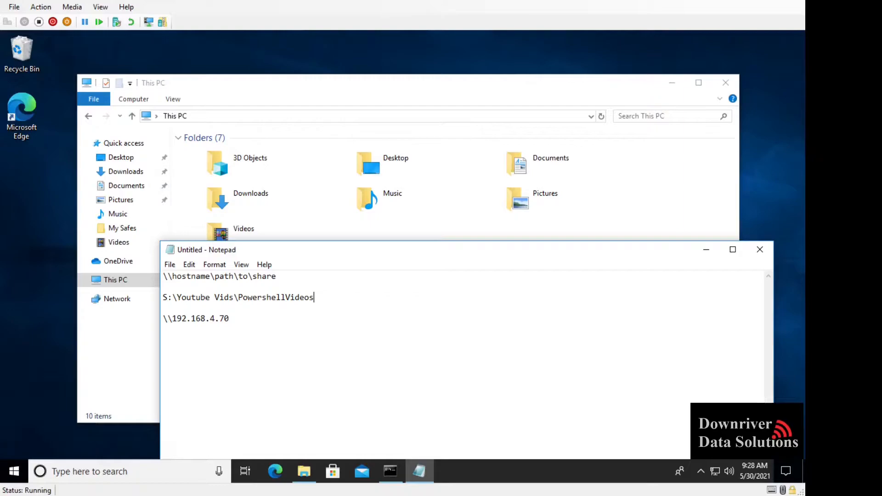
# Copy \Youtube Vids\PowershellVideos from the local path and append it to the server address \\192.168.4.70.
pyautogui.moveTo(178, 297); pyautogui.dragTo(316, 301)
pyautogui.click(219, 290)
pyautogui.moveTo(210, 279); pyautogui.dragTo(168, 299)
pyautogui.moveTo(211, 276); pyautogui.dragTo(164, 298)
pyautogui.click(234, 325)
pyautogui.moveTo(234, 325); pyautogui.dragTo(163, 318)
pyautogui.moveTo(323, 295); pyautogui.dragTo(174, 294)
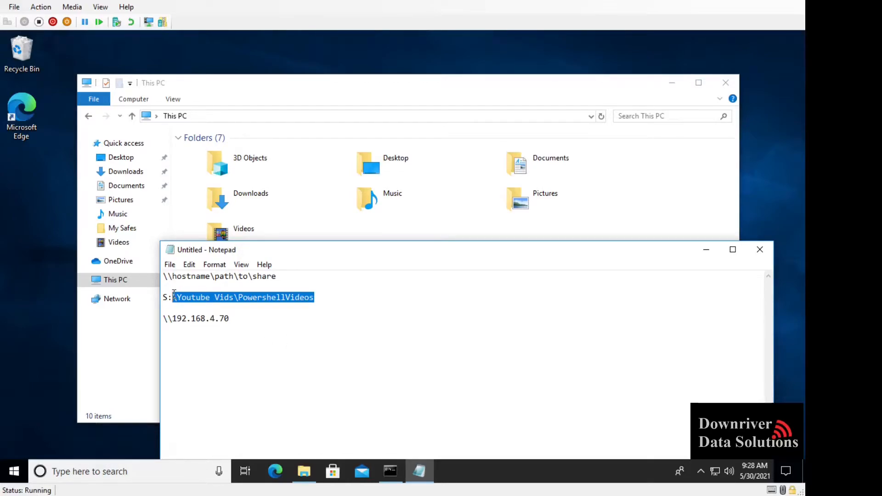
pyautogui.click(247, 317)
pyautogui.hotkey('ctrl', 'v')
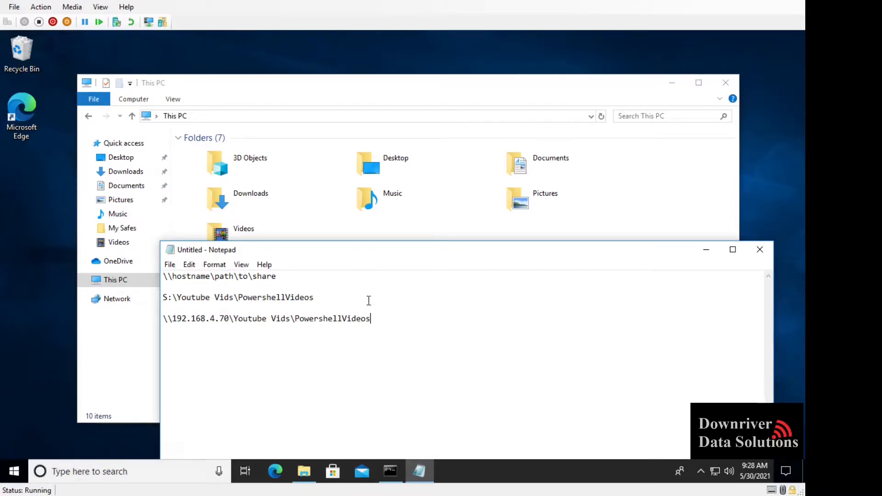
# Compare the written paths and copy the full network path \\192.168.4.70\Youtube Vids\PowershellVideos.
pyautogui.moveTo(298, 276); pyautogui.dragTo(187, 276)
pyautogui.click(323, 295)
pyautogui.moveTo(181, 294); pyautogui.dragTo(163, 297)
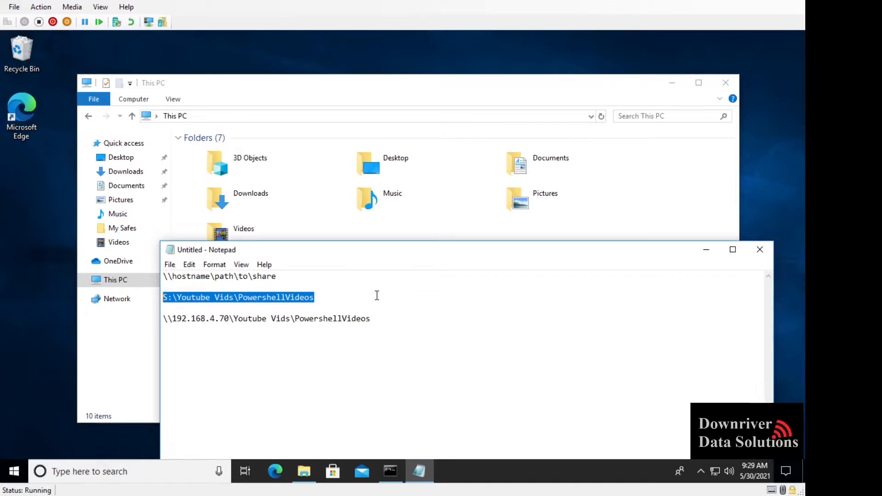
pyautogui.moveTo(384, 318); pyautogui.dragTo(156, 315)
pyautogui.click(206, 319)
pyautogui.click(394, 319)
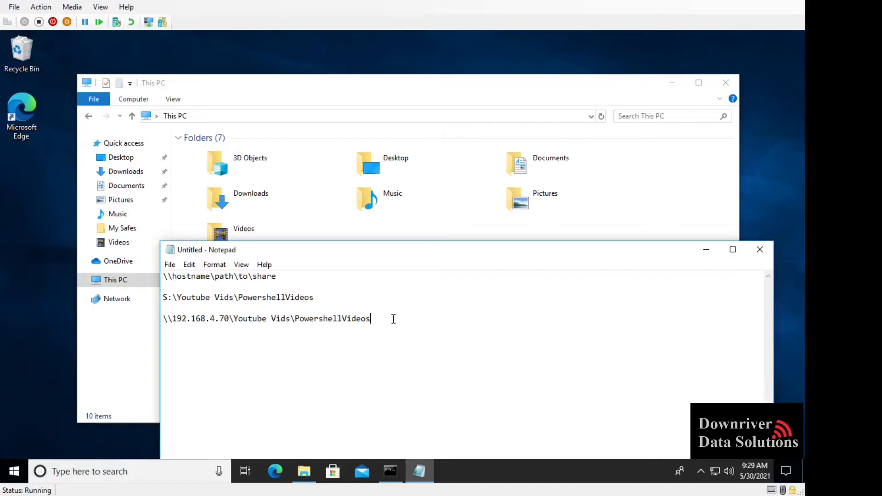
pyautogui.moveTo(333, 335); pyautogui.dragTo(162, 318)
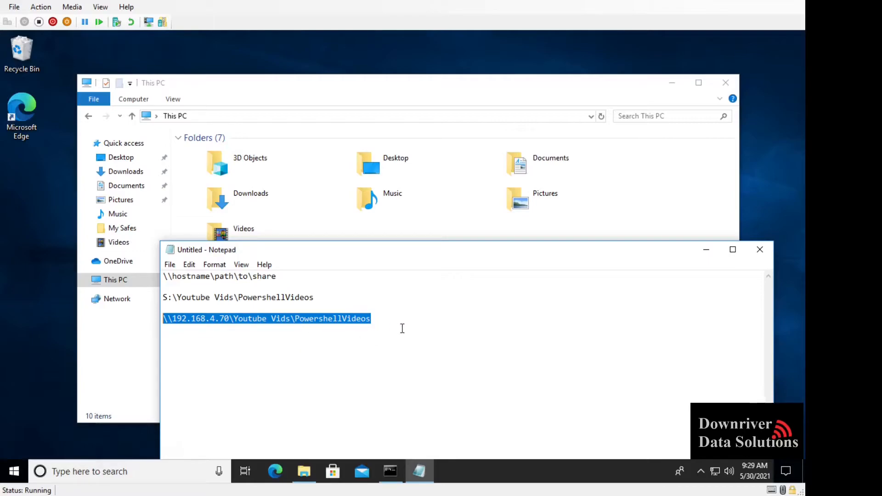
# Start mapping a network drive from This PC with drive letter Y: and folder \\192.168.4.70\Youtube Vids\PowershellVideos.
pyautogui.click(123, 282)
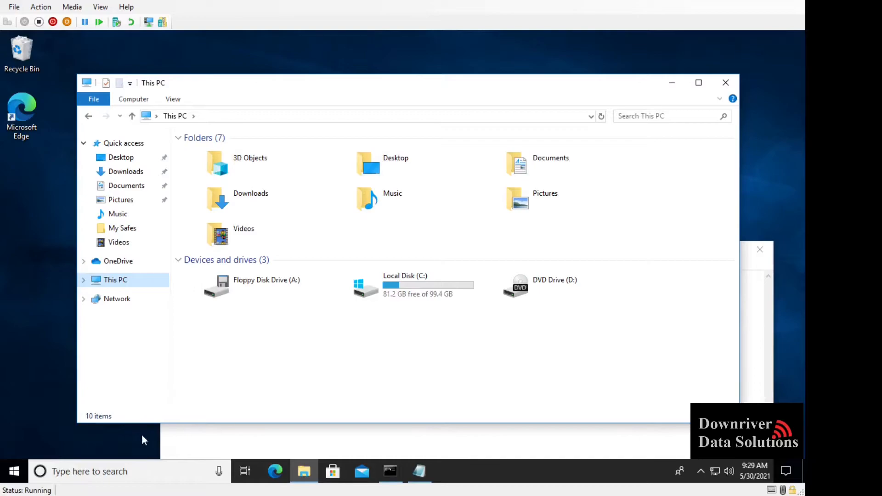
pyautogui.rightClick(118, 286)
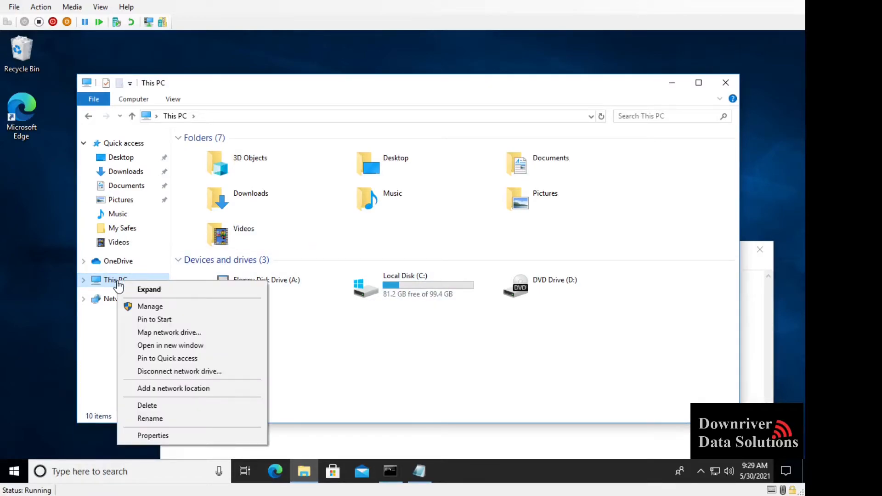
pyautogui.click(153, 333)
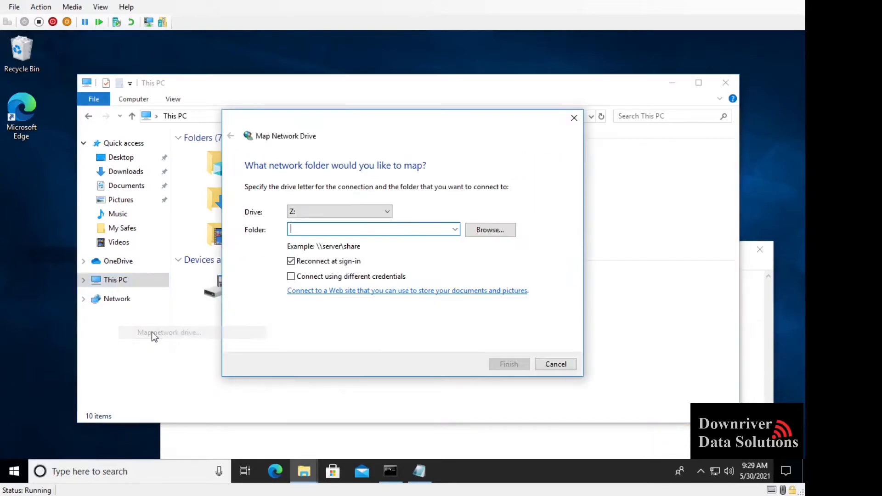
pyautogui.click(388, 213)
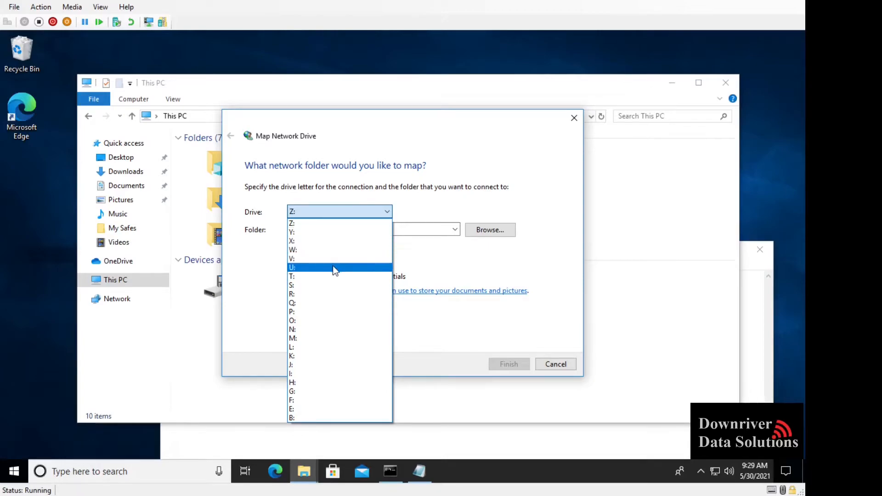
pyautogui.click(334, 233)
pyautogui.click(334, 231)
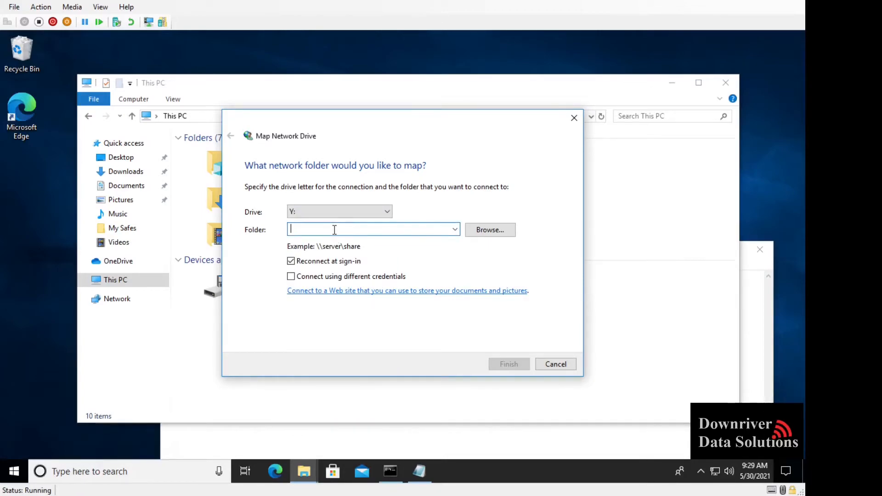
pyautogui.hotkey('ctrl', 'v')
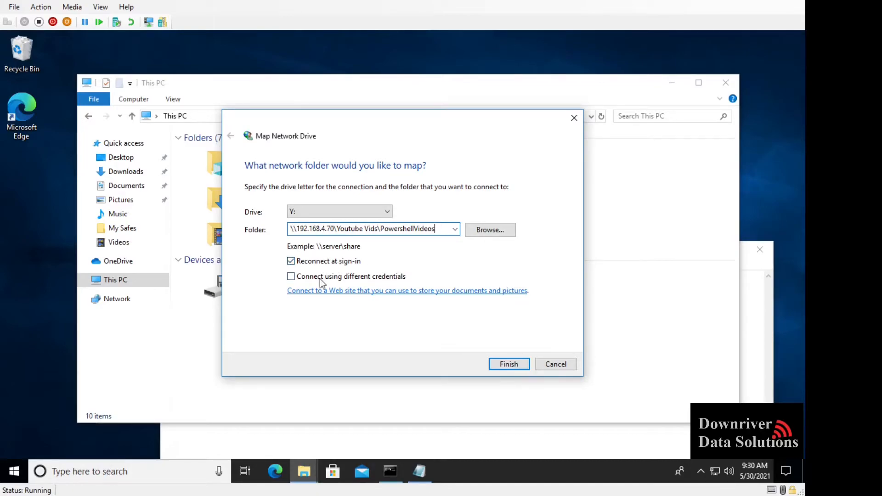
# Enable connecting using different credentials, review the server address in the folder path and submit the drive mapping.
pyautogui.click(291, 276)
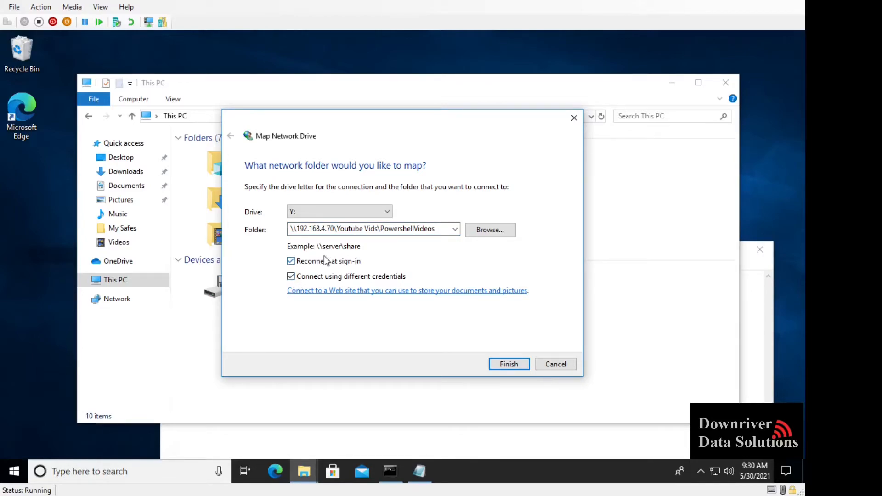
pyautogui.click(337, 229)
pyautogui.click(337, 228)
pyautogui.moveTo(336, 229); pyautogui.dragTo(289, 230)
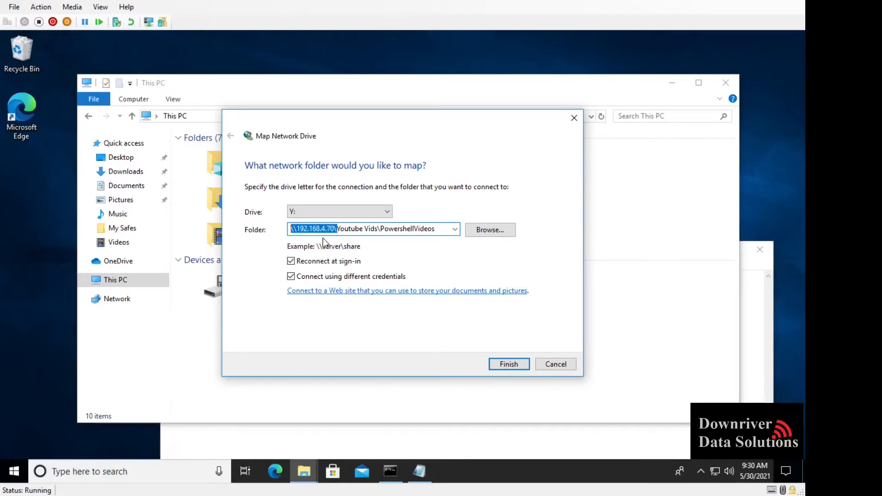
pyautogui.moveTo(336, 230)
pyautogui.mouseDown()
pyautogui.moveTo(302, 230)
pyautogui.moveTo(333, 228)
pyautogui.mouseUp()
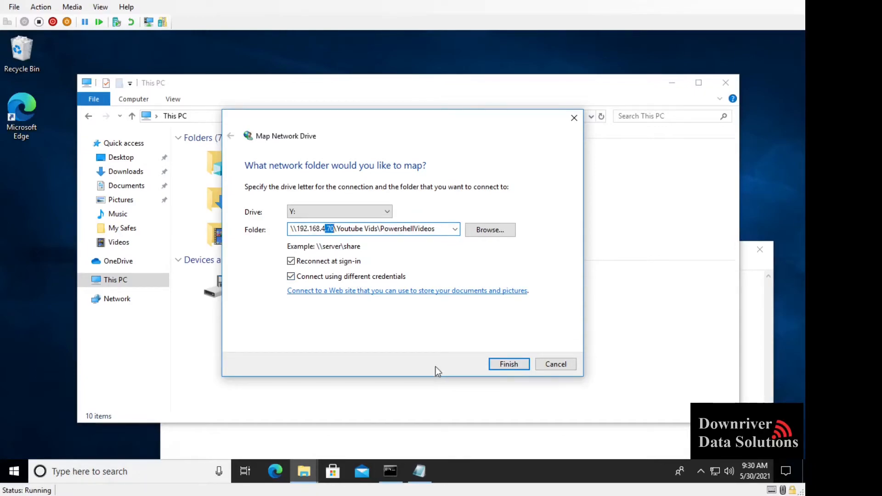
pyautogui.click(490, 368)
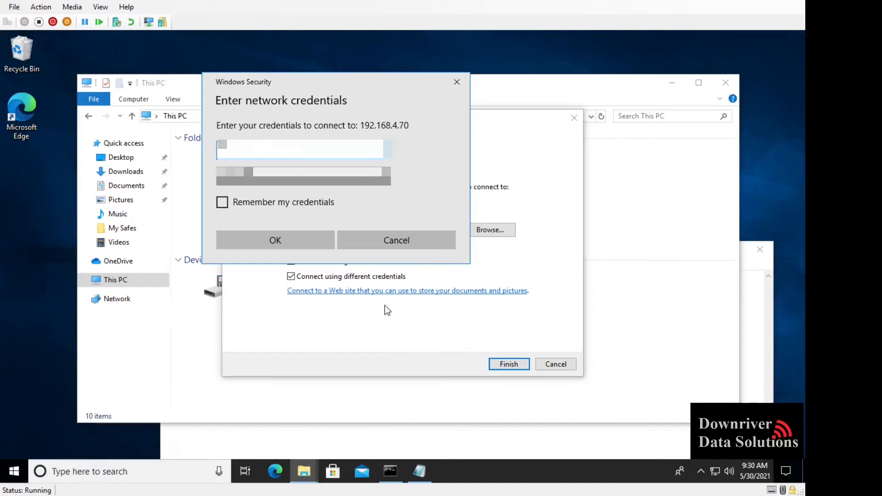
# Try to connect to 192.168.4.70 with the network user name and password, and return to the drive mapping settings.
pyautogui.write('********')
pyautogui.press('Tab')
pyautogui.write('******')
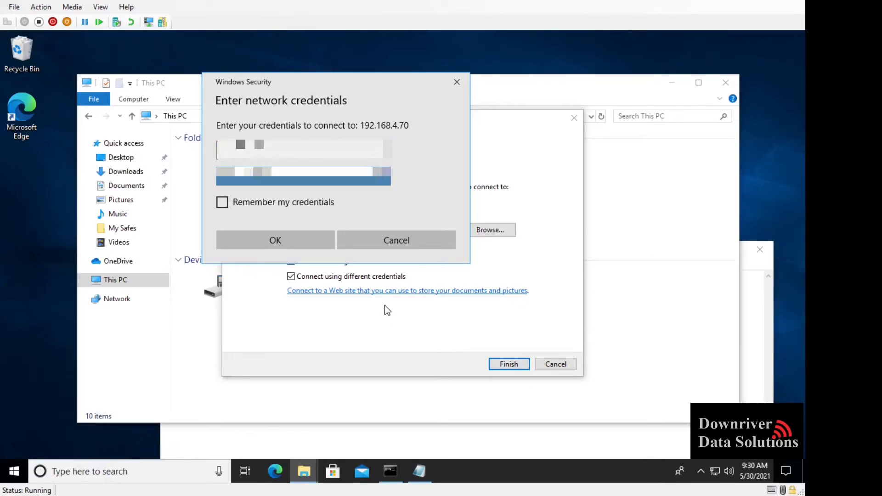
pyautogui.write('*')
pyautogui.press('Return')
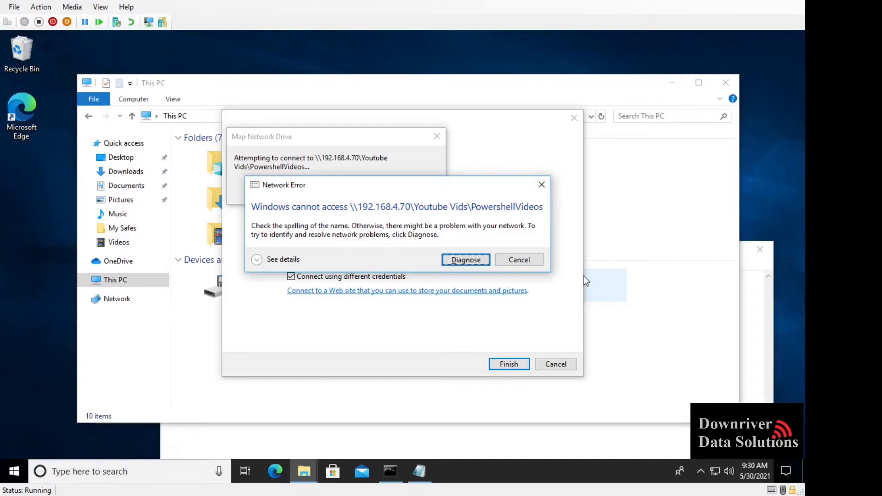
pyautogui.click(519, 259)
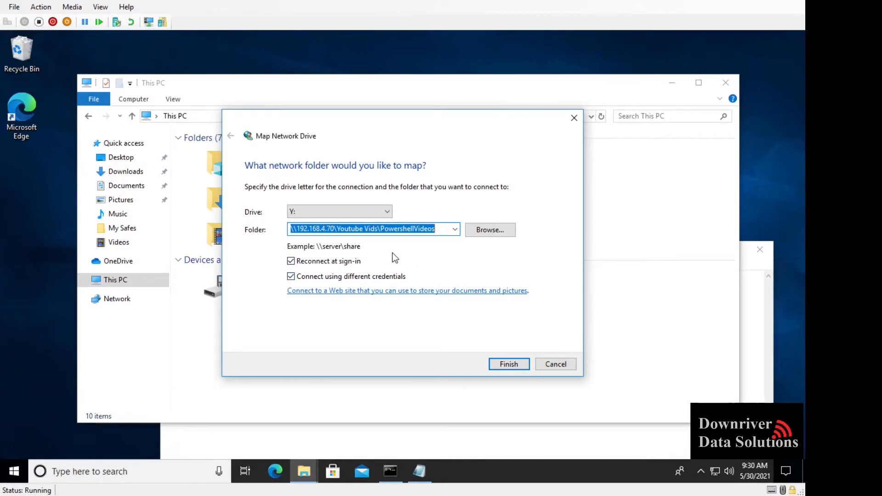
# Switch to Notepad and change Youtube to YouTube in the noted network path for 192.168.4.70.
pyautogui.click(301, 479)
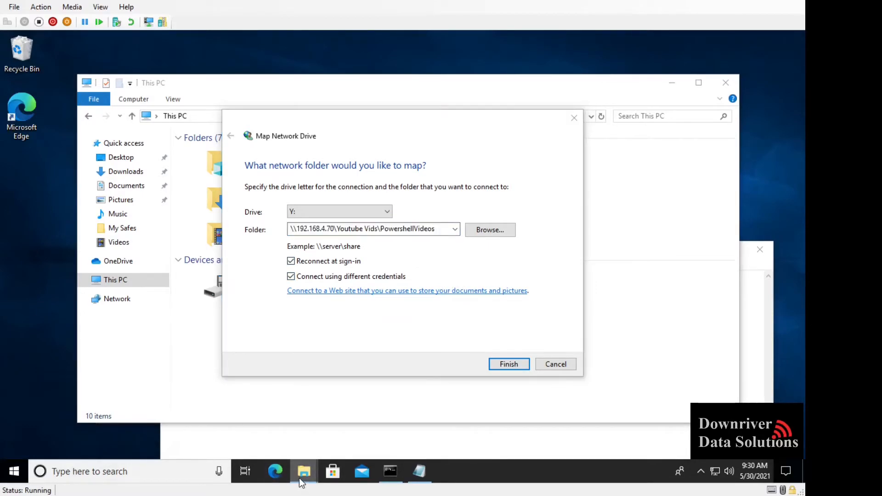
pyautogui.click(258, 376)
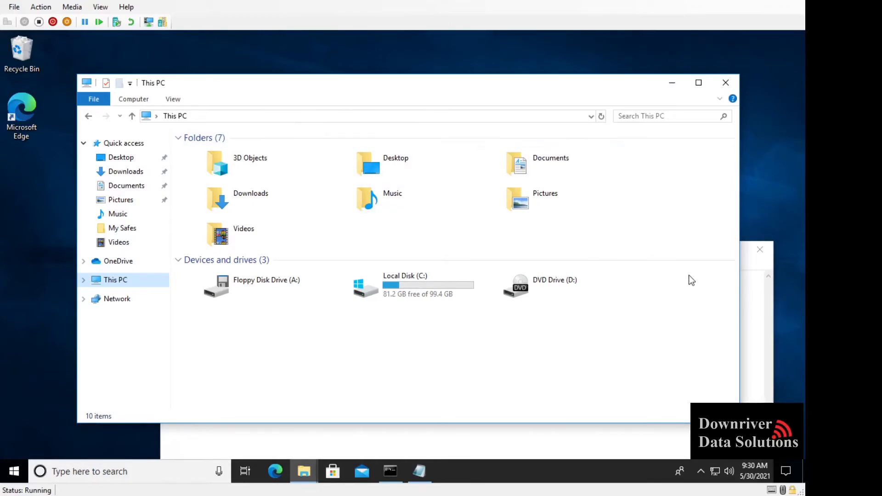
pyautogui.click(749, 298)
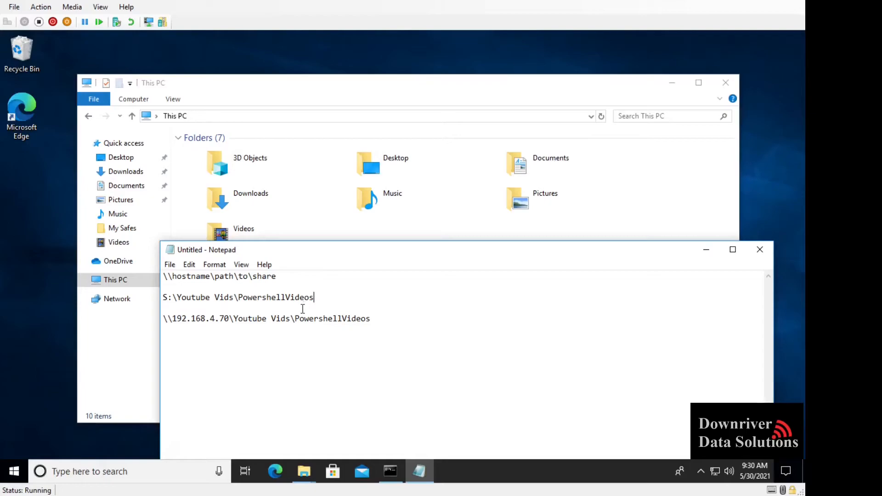
pyautogui.click(254, 319)
pyautogui.press('BackSpace')
pyautogui.write('T')
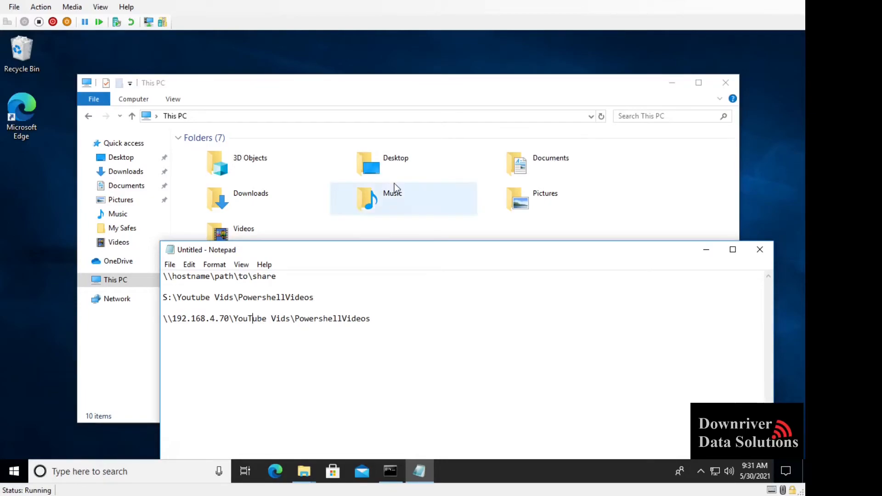
# Change the folder in the drive mapping to \\192.168.4.70\YouTube Vids\PowershellVideos and submit it.
pyautogui.click(306, 471)
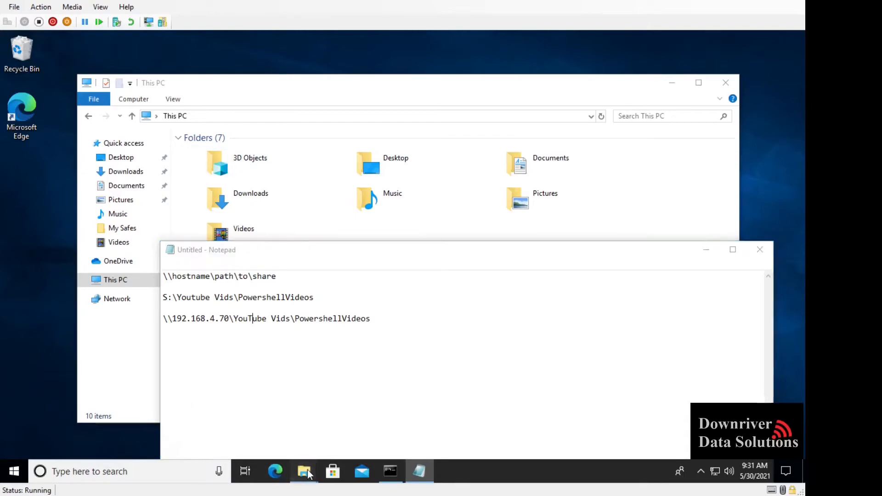
pyautogui.click(338, 403)
pyautogui.click(381, 228)
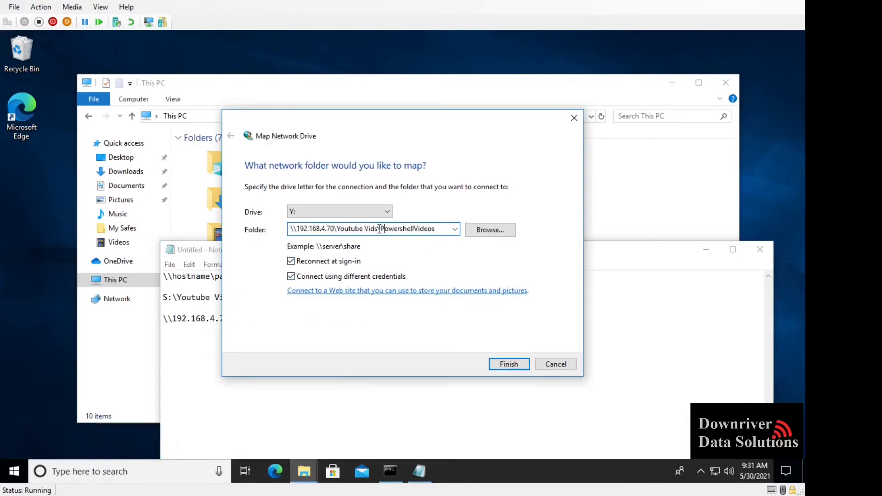
pyautogui.click(356, 229)
pyautogui.press('BackSpace')
pyautogui.write('T')
pyautogui.click(521, 364)
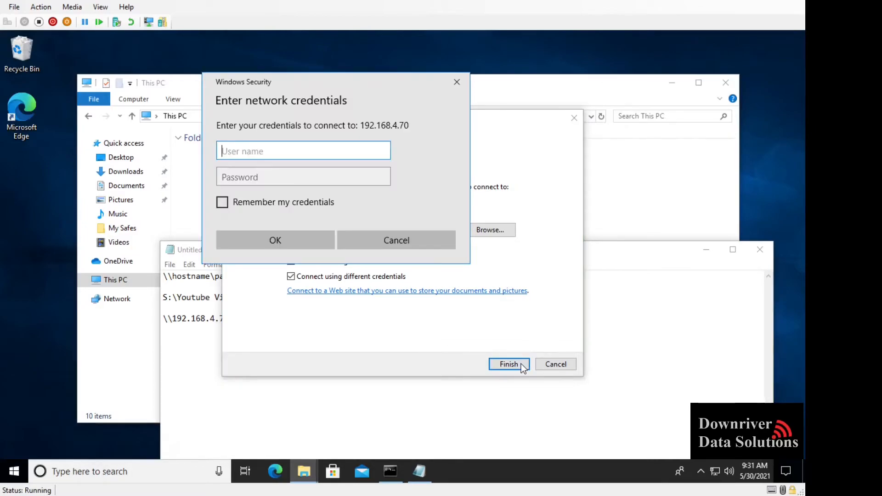
# Try to connect with the network user name and password, review the connection error details and dismiss them.
pyautogui.write('********')
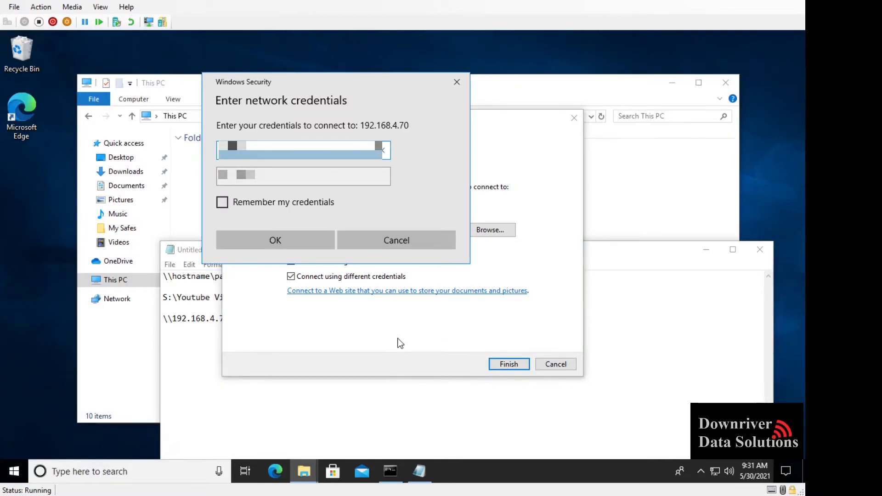
pyautogui.press('Tab')
pyautogui.write('********')
pyautogui.press('Return')
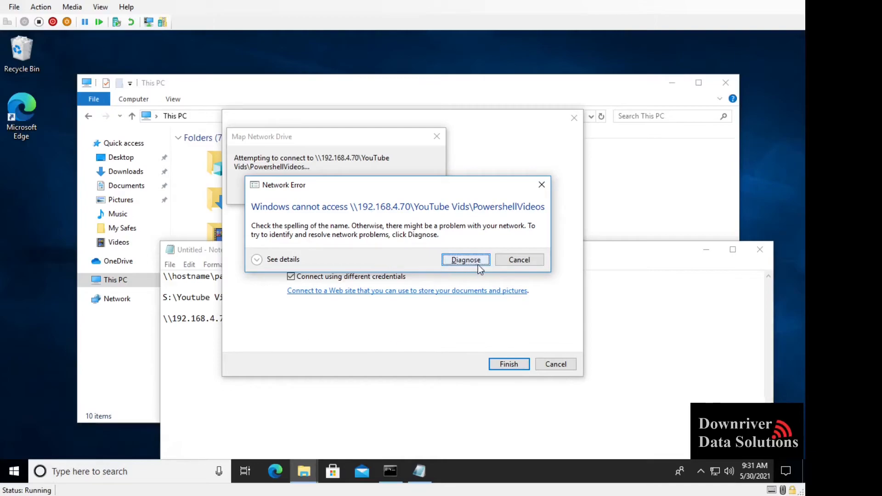
pyautogui.click(278, 259)
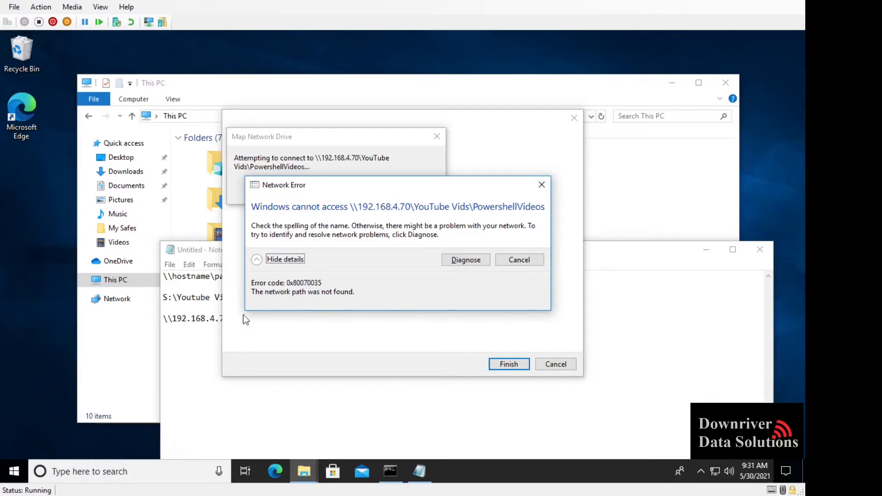
pyautogui.click(521, 260)
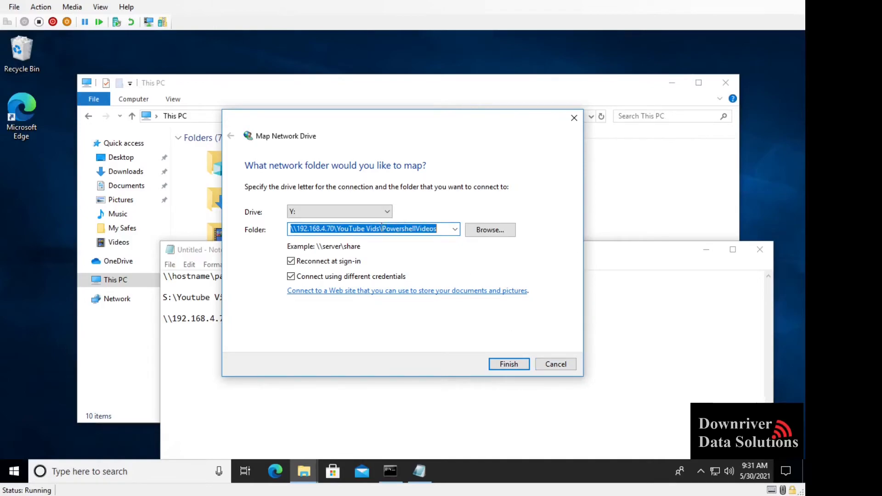
# Set the folder to \\192.168.4.70\Projects\YouTube Vids\PowershellVideos and connect drive Y: with the network user name and password.
pyautogui.click(412, 229)
pyautogui.moveTo(340, 228); pyautogui.dragTo(442, 240)
pyautogui.press('BackSpace')
pyautogui.press('BackSpace')
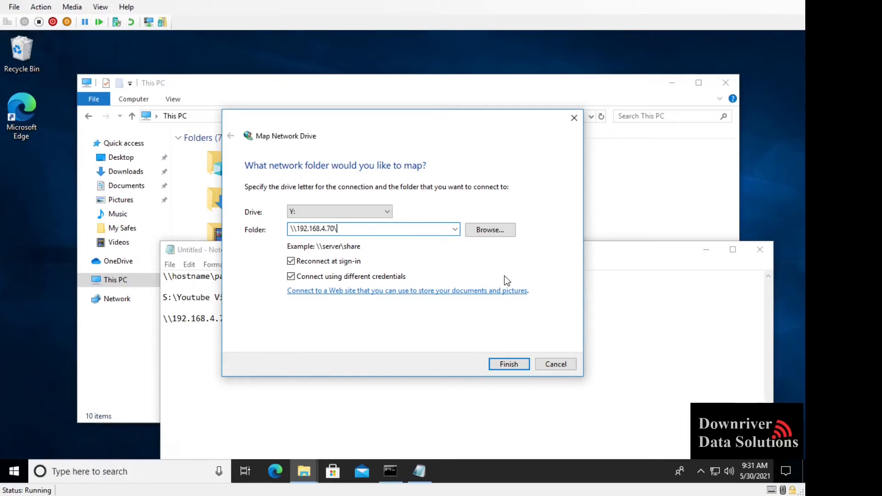
pyautogui.write('Projects\\YouTube Vids\\Powershe')
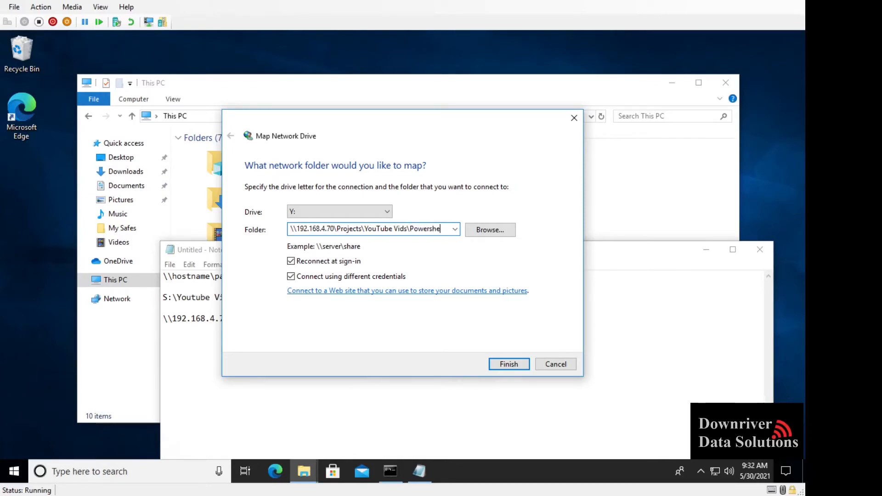
pyautogui.write('llVideos')
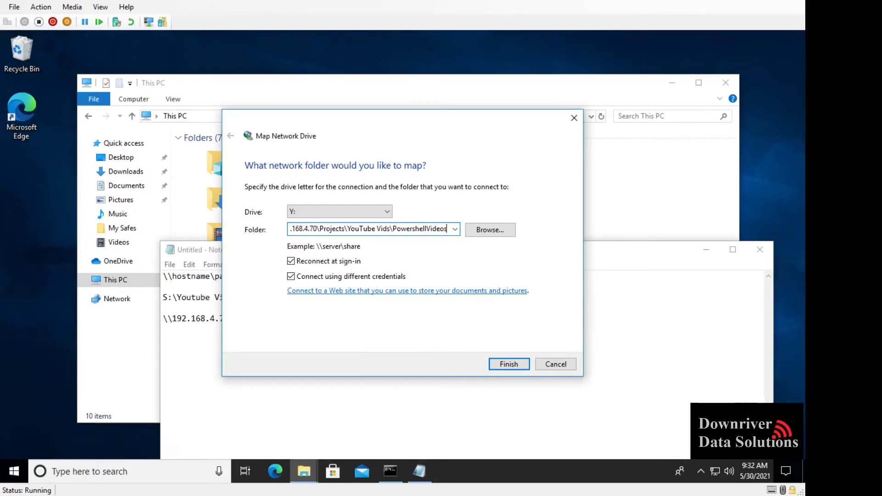
pyautogui.click(521, 364)
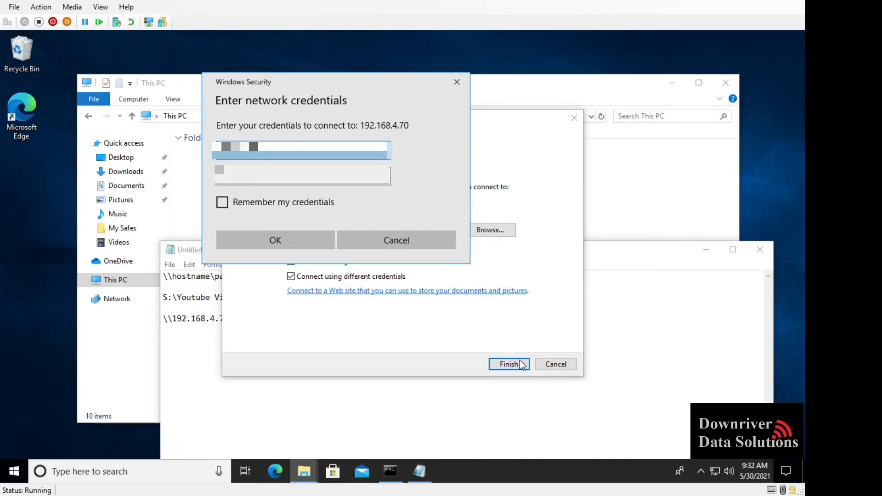
pyautogui.press('Tab')
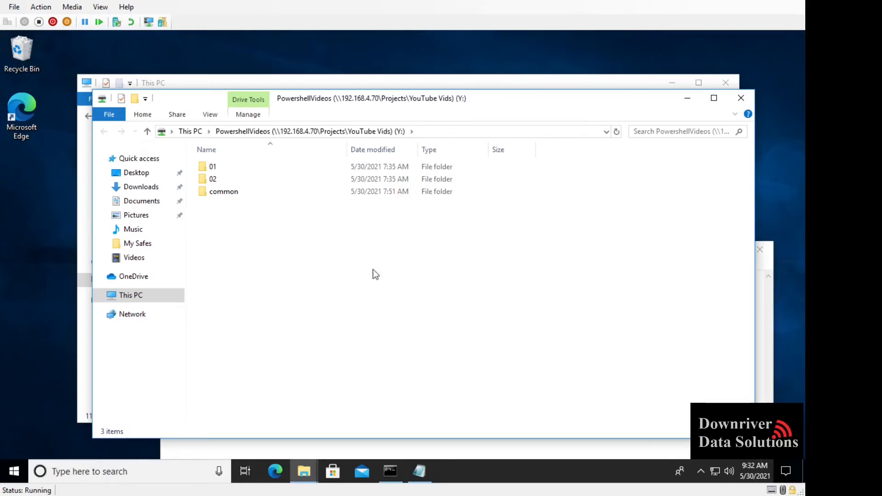
# Look into folder 01 on the mapped drive, return to the drive's root and examine its address.
pyautogui.doubleClick(215, 171)
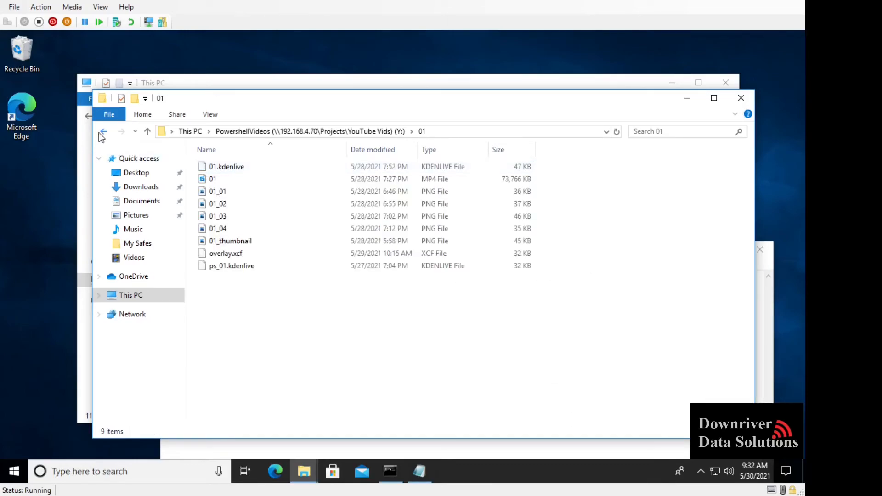
pyautogui.click(103, 131)
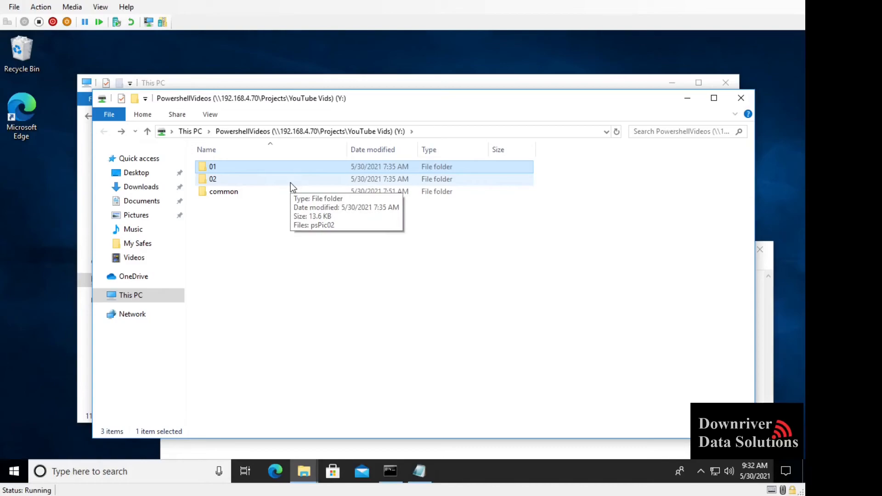
pyautogui.moveTo(428, 102); pyautogui.dragTo(532, 152)
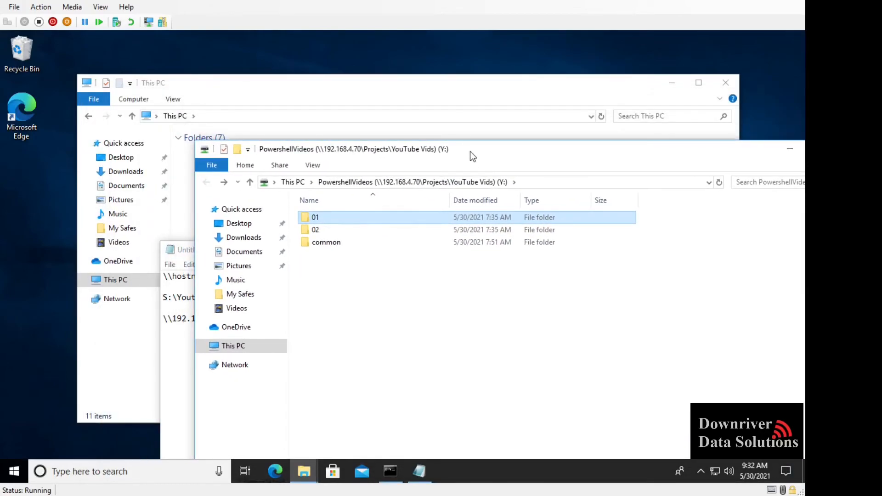
pyautogui.click(540, 183)
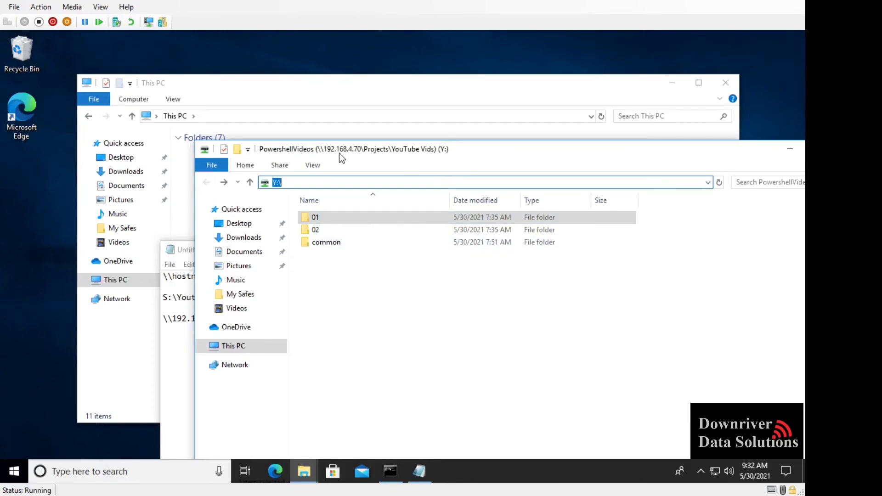
pyautogui.moveTo(323, 150); pyautogui.dragTo(293, 142)
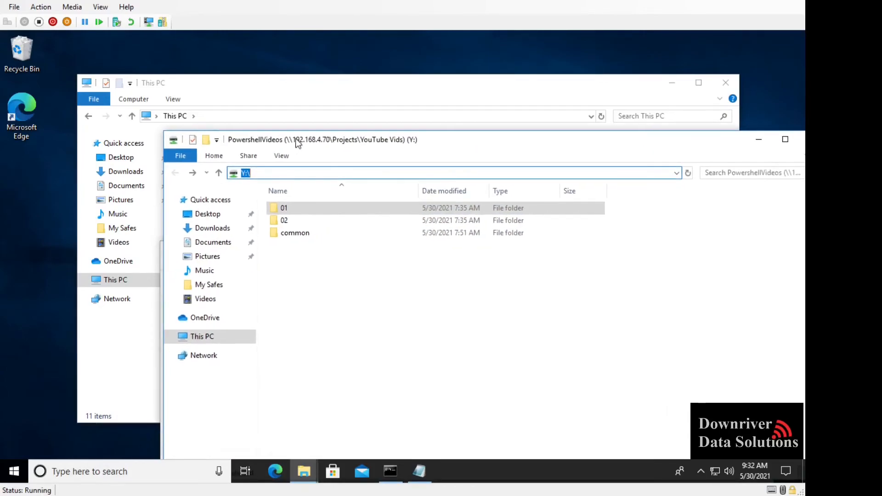
pyautogui.click(407, 173)
# Expand This PC in the folder tree and adjust the navigation pane's width to examine the mapped drive's full path.
pyautogui.click(171, 338)
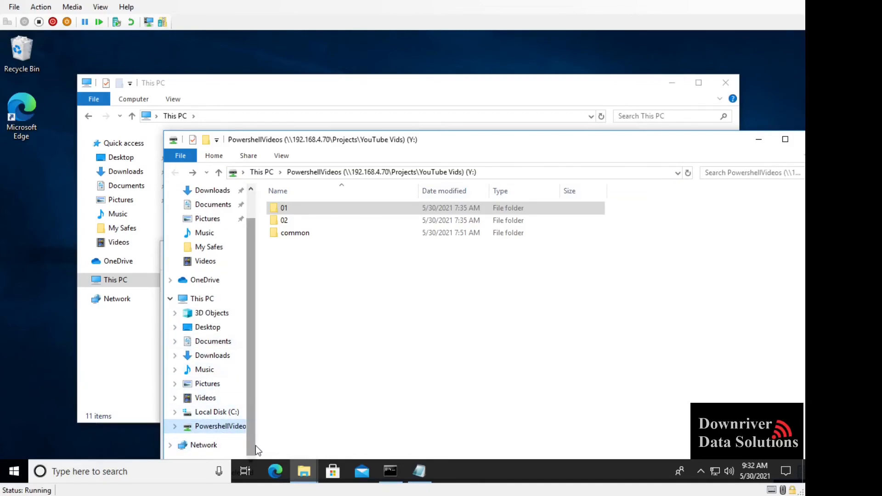
pyautogui.moveTo(255, 445); pyautogui.dragTo(414, 450)
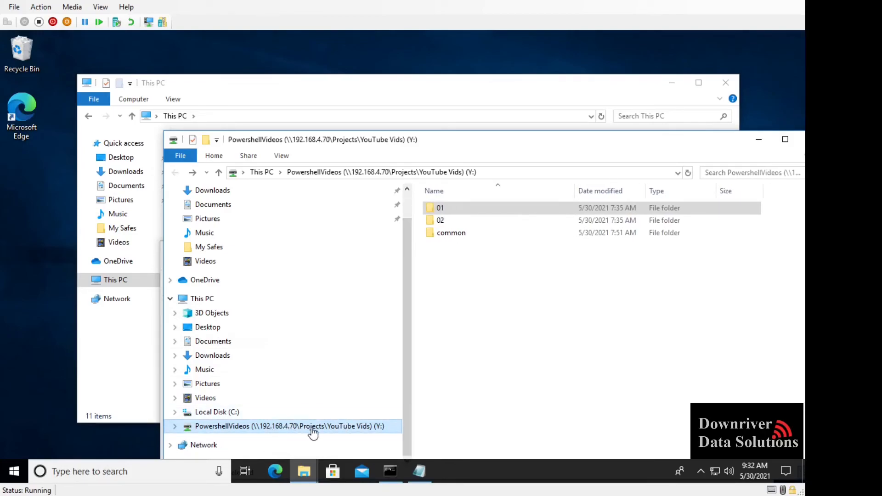
pyautogui.moveTo(412, 440)
pyautogui.mouseDown()
pyautogui.moveTo(277, 433)
pyautogui.moveTo(357, 444)
pyautogui.moveTo(432, 440)
pyautogui.moveTo(304, 432)
pyautogui.moveTo(416, 438)
pyautogui.mouseUp()
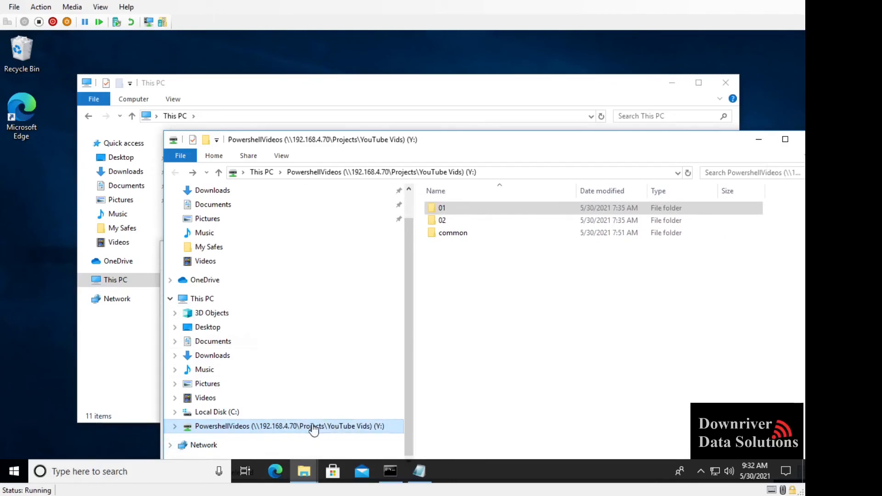
pyautogui.moveTo(414, 346); pyautogui.dragTo(334, 347)
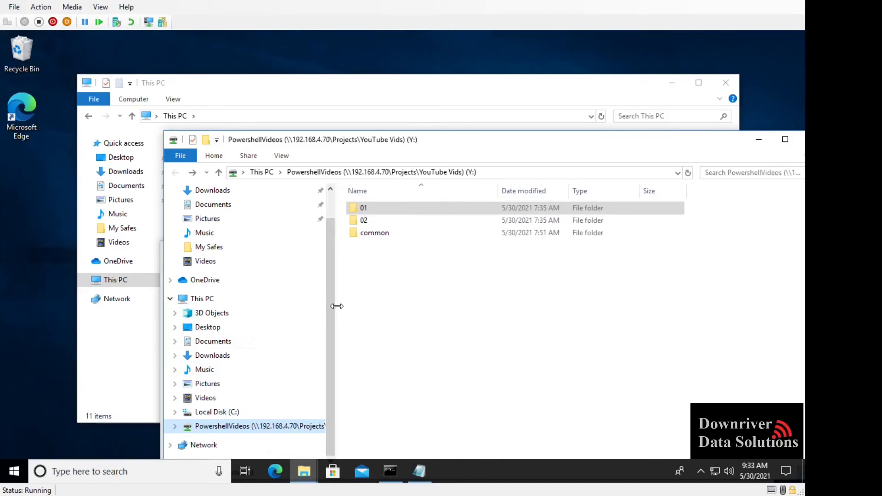
pyautogui.moveTo(337, 306); pyautogui.dragTo(349, 308)
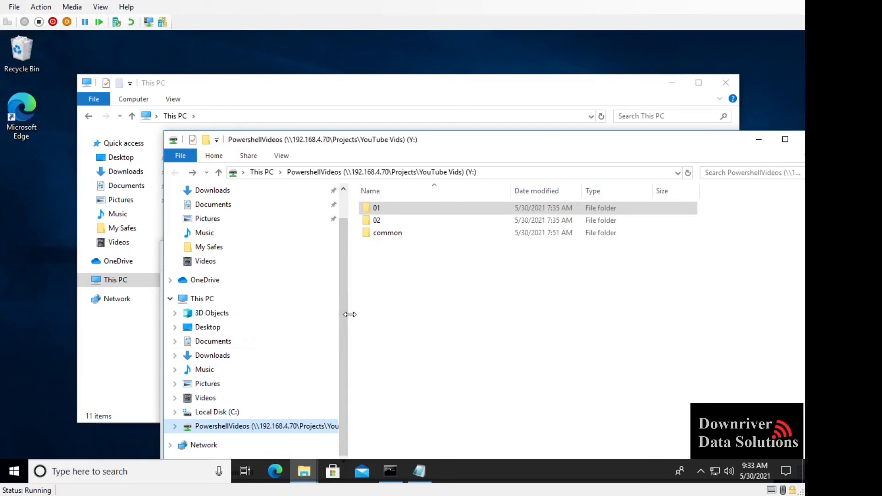